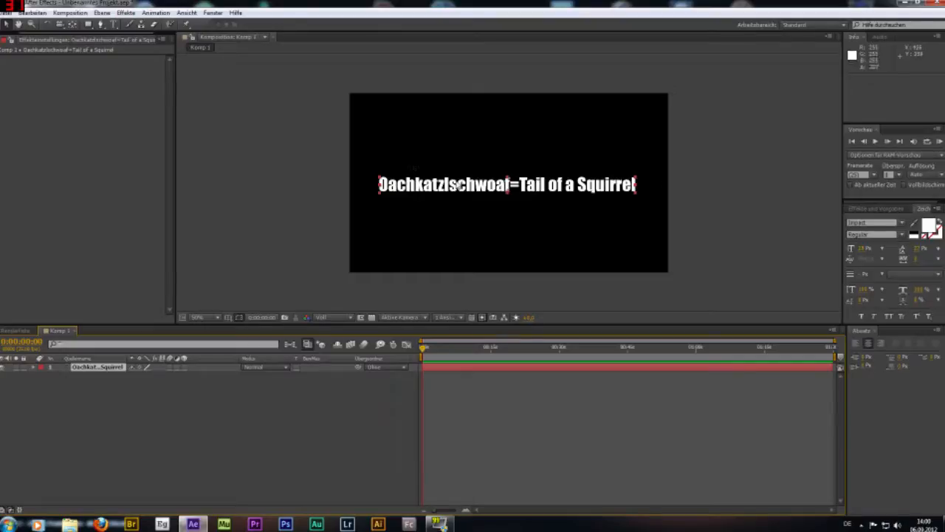
Step: Nudge the "Oachkatzlschwoaf=Tail of a Squirrel" text about 12 px downward in the composition
double_click(460, 182)
left_click(460, 183)
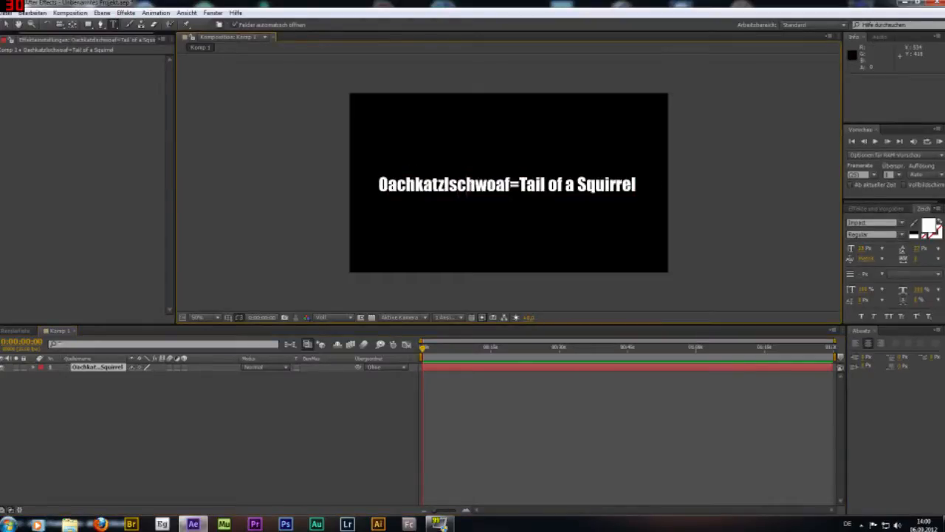
left_click_drag(747, 136, 746, 139)
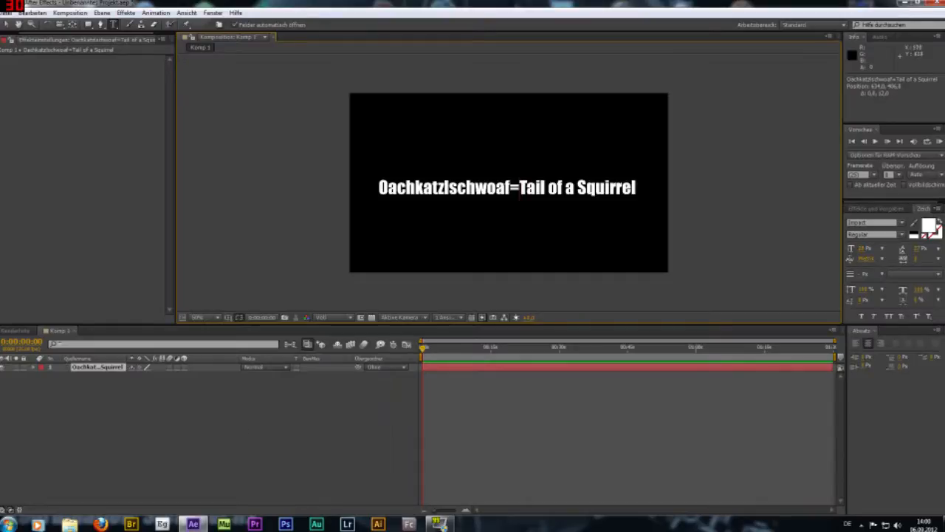
left_click(7, 25)
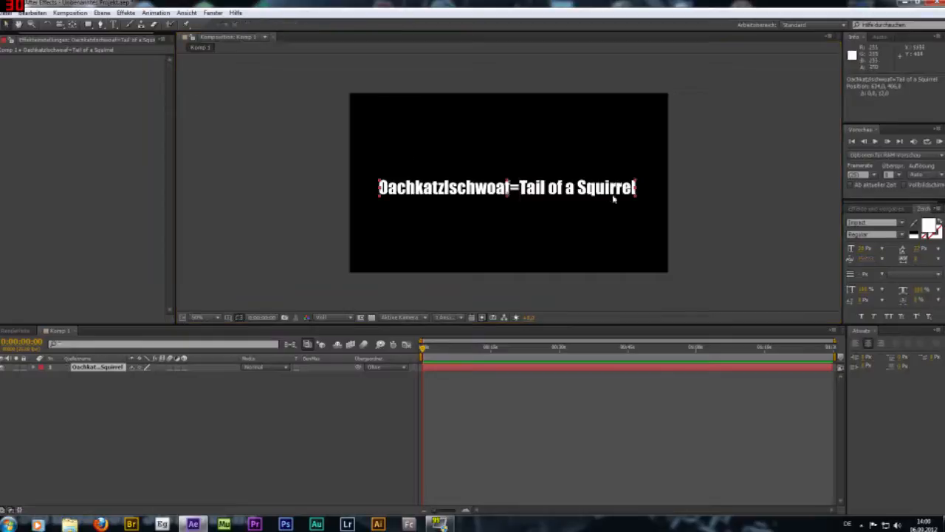
Step: Create a new composition-sized black solid and apply the Video Copilot Element effect to it
right_click(126, 423)
mouse_move(310, 312)
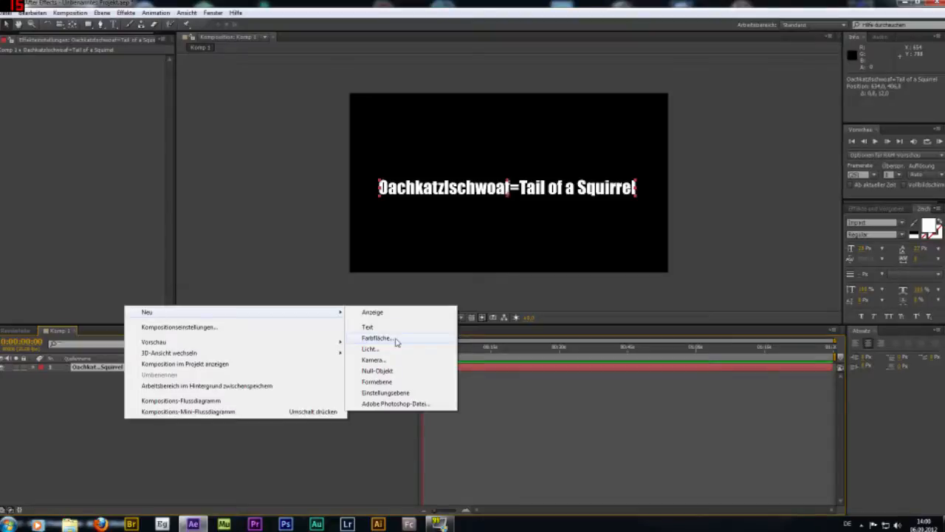
left_click(396, 339)
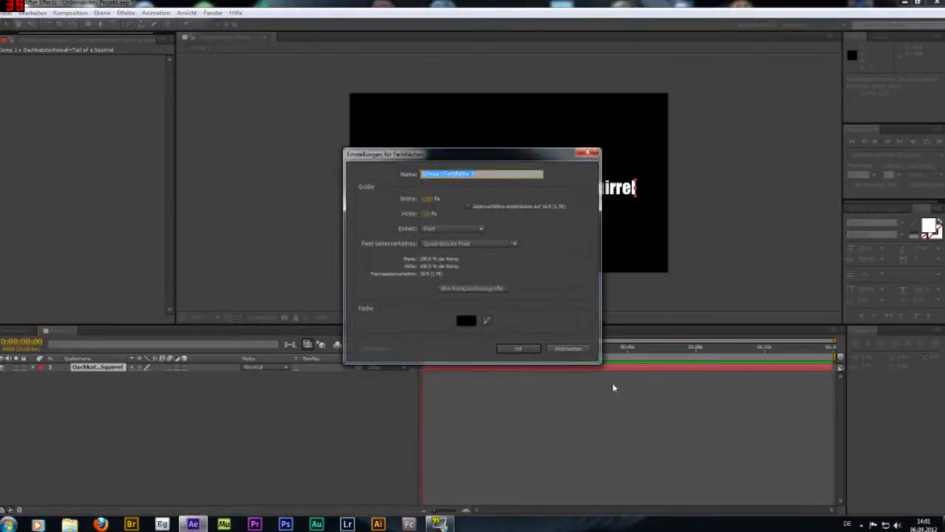
left_click(519, 349)
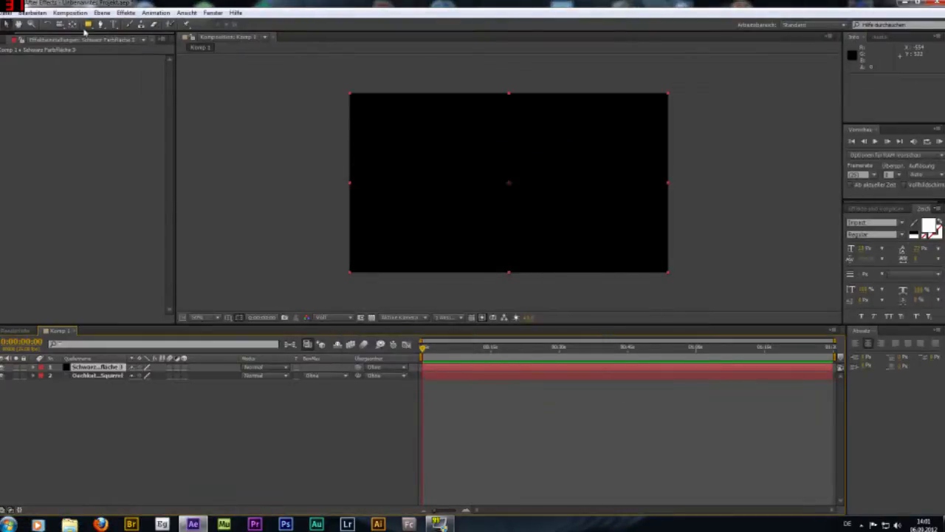
left_click(125, 13)
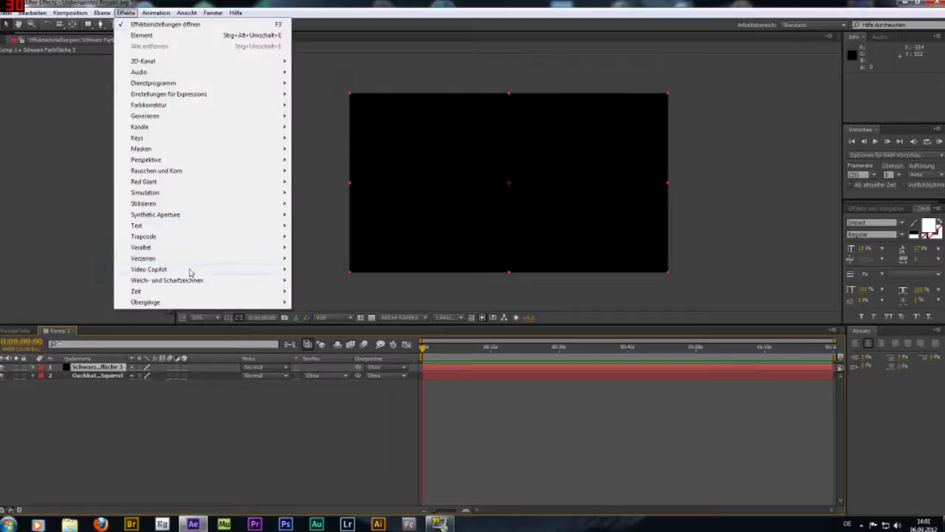
mouse_move(190, 271)
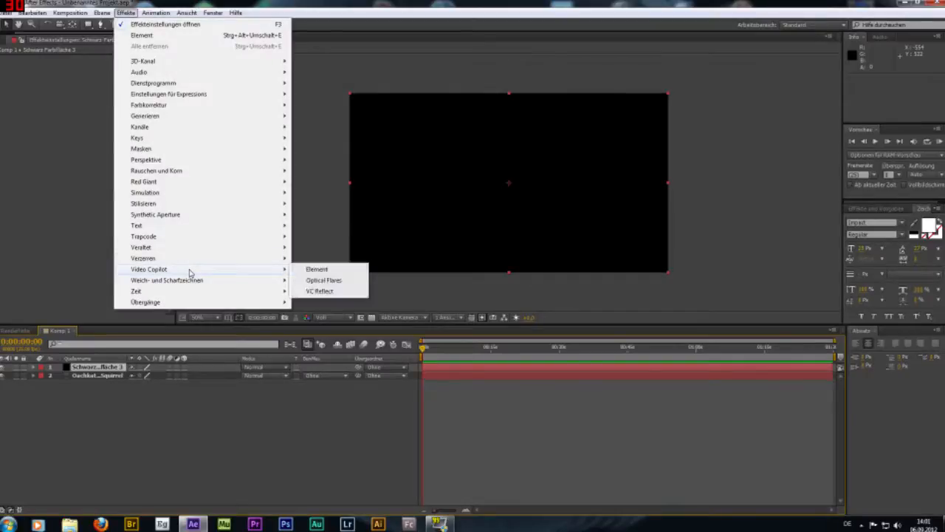
left_click(333, 271)
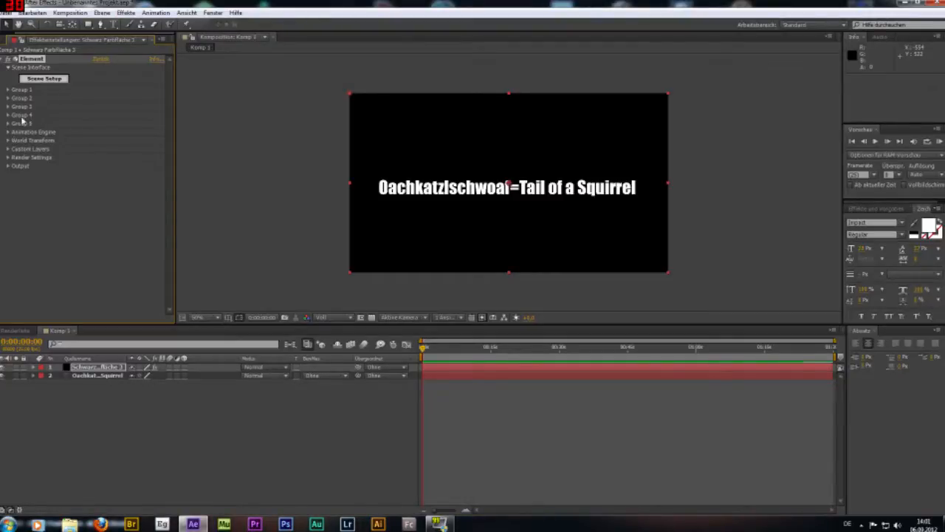
Step: Assign the "Oachkatzlschwoaf=Tail of a Squirrel" text layer as Path Layer 1 in Element's custom text and masks
left_click(9, 149)
left_click(17, 158)
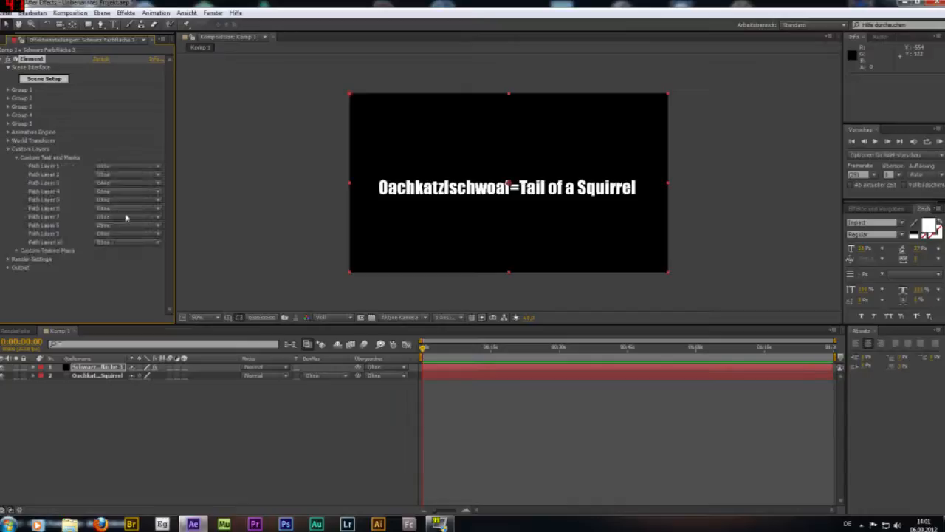
left_click(124, 166)
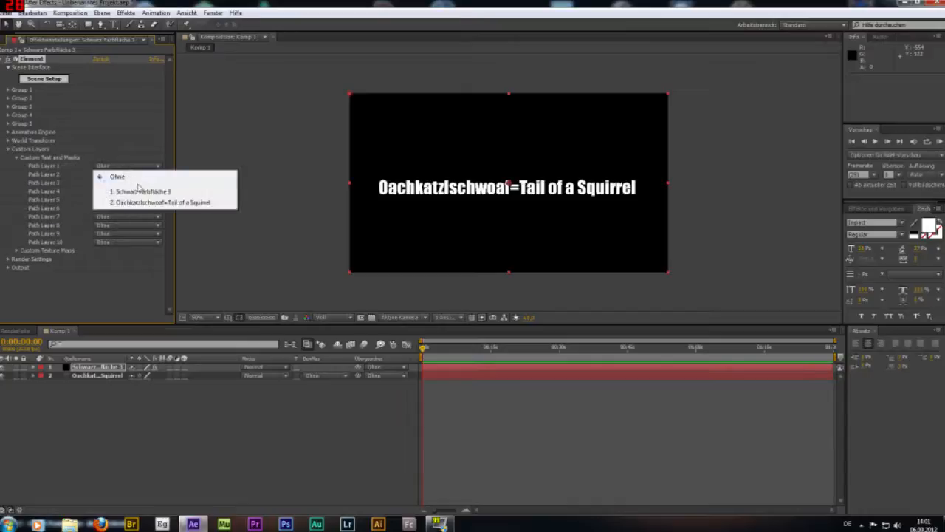
left_click(151, 202)
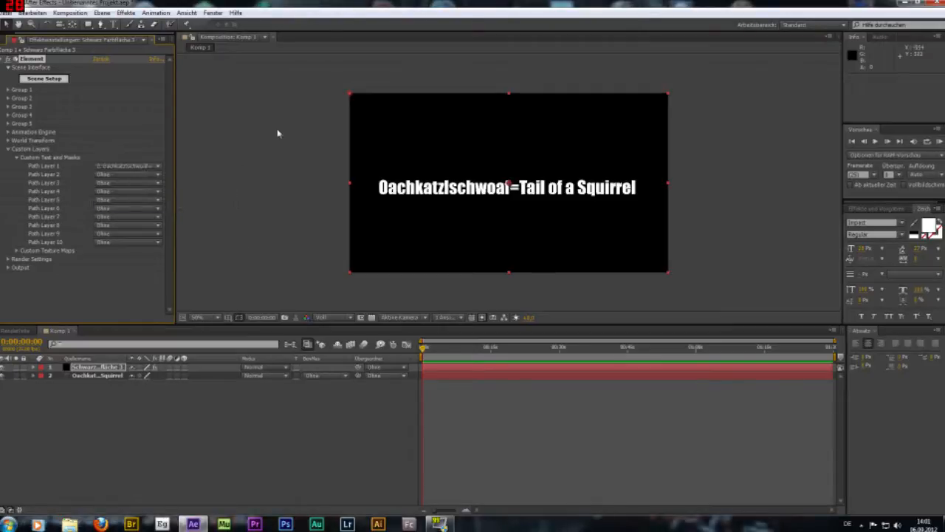
Step: Extrude the custom text path in Element's Scene Setup and reduce the extrusion's Bevel Scale to about 0.21
left_click(44, 78)
left_click(235, 35)
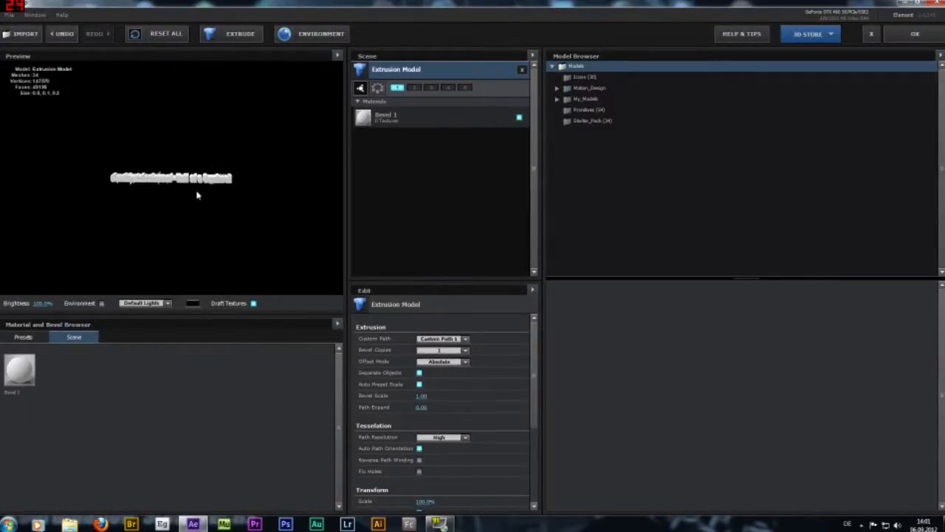
scroll(197, 195, "up", 5)
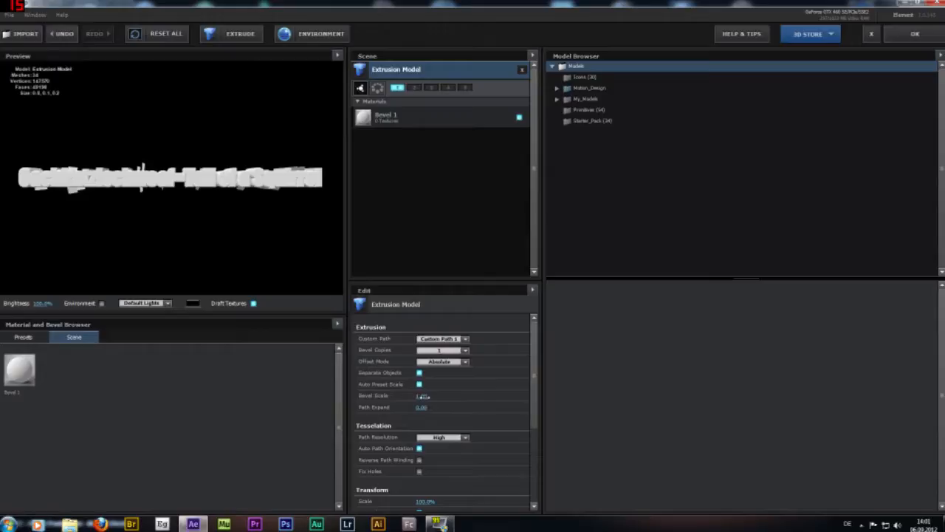
left_click_drag(424, 396, 394, 406)
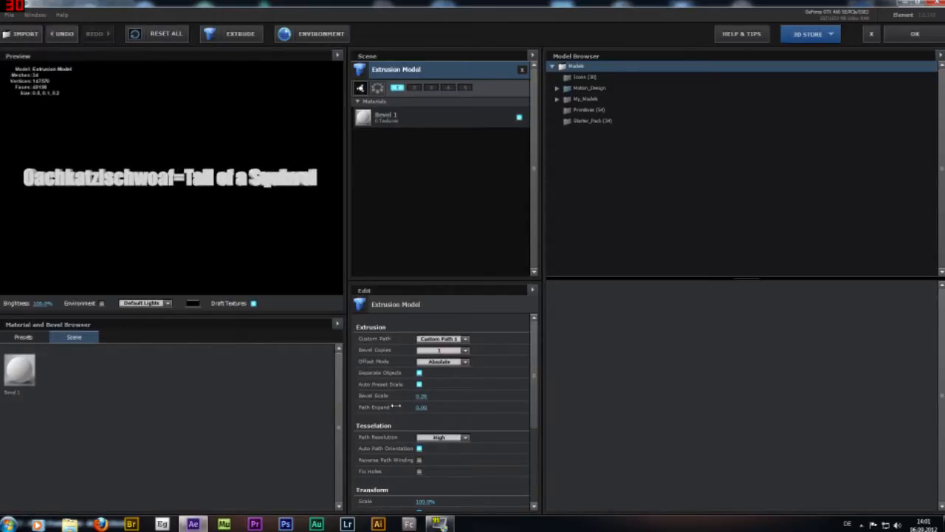
mouse_move(153, 190)
left_mouse_down()
mouse_move(173, 159)
mouse_move(151, 187)
mouse_move(151, 220)
mouse_move(144, 189)
left_mouse_up()
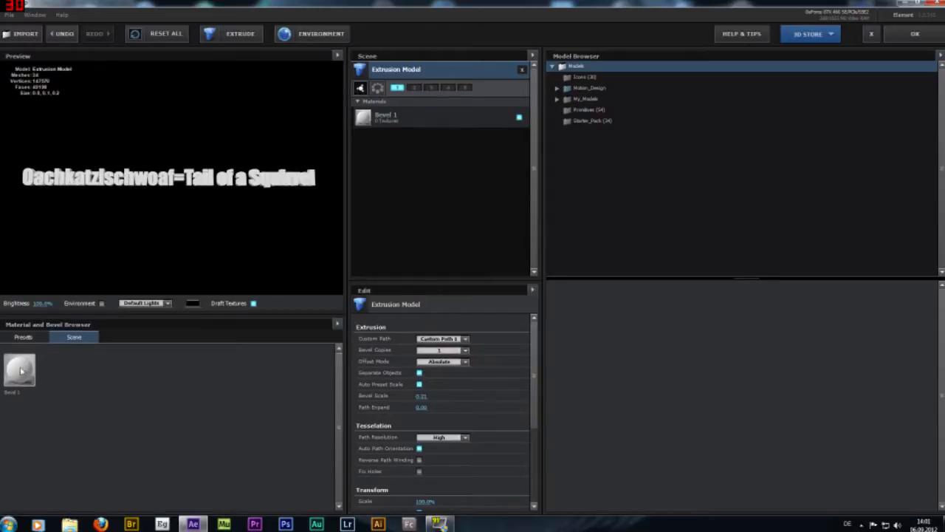
Step: Apply the Paint material preset to the extruded text and accept the scene setup
left_click(22, 337)
left_click_drag(124, 462, 147, 175)
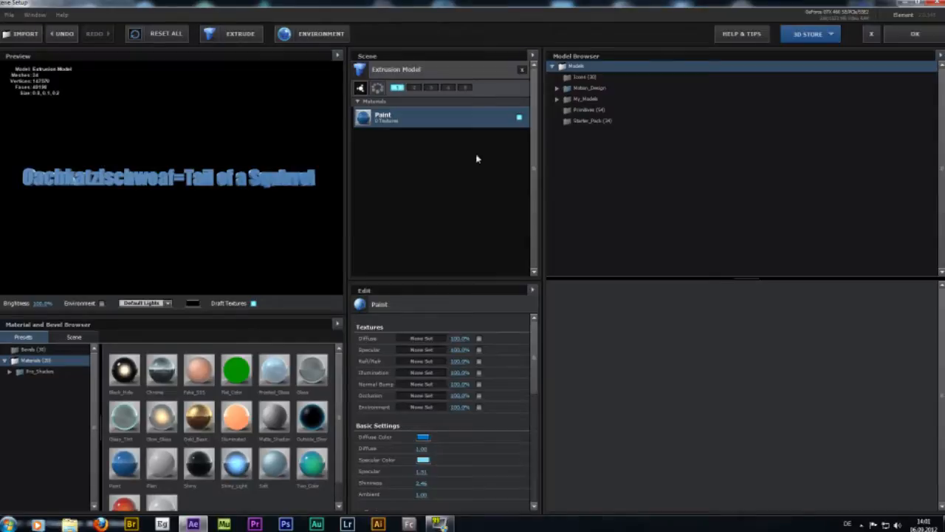
left_click(913, 35)
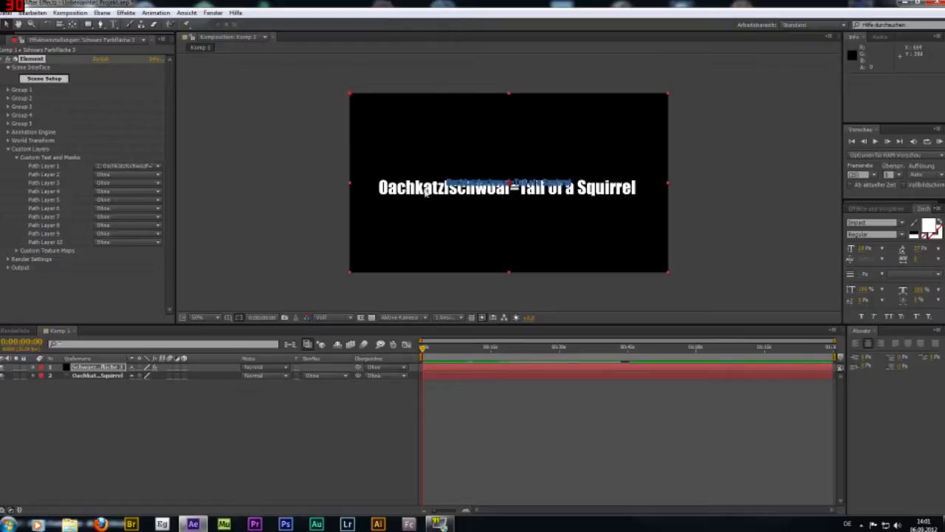
Step: Hide the original white text layer so that only the blue 3D text is displayed in the composition
left_click(118, 377)
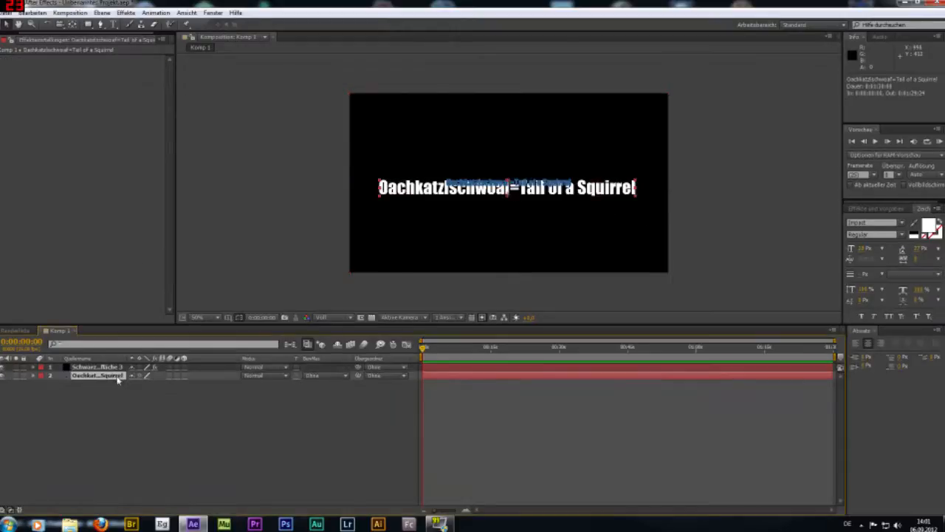
left_click(2, 377)
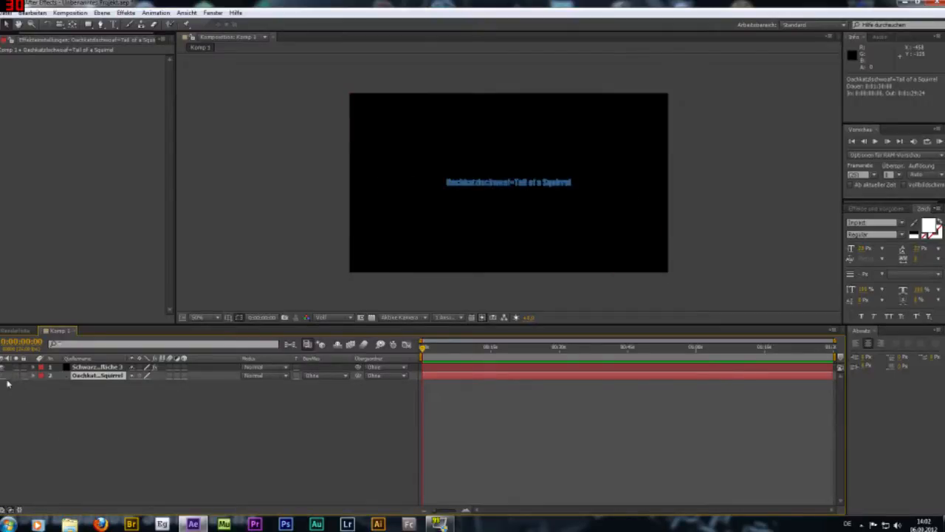
scroll(554, 226, "up", 1)
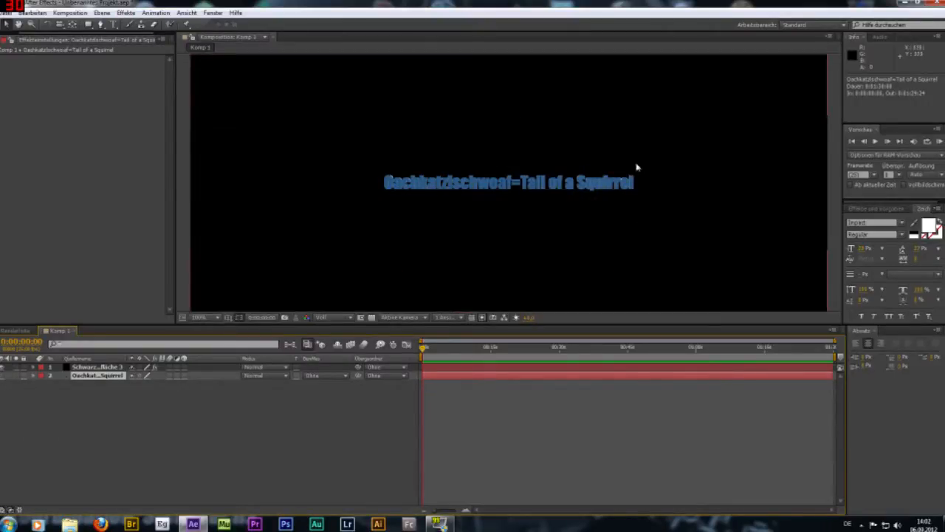
Step: Assign the extrusion model to Group 2 in addition to Group 1 in Scene Setup and accept the change
left_click(96, 366)
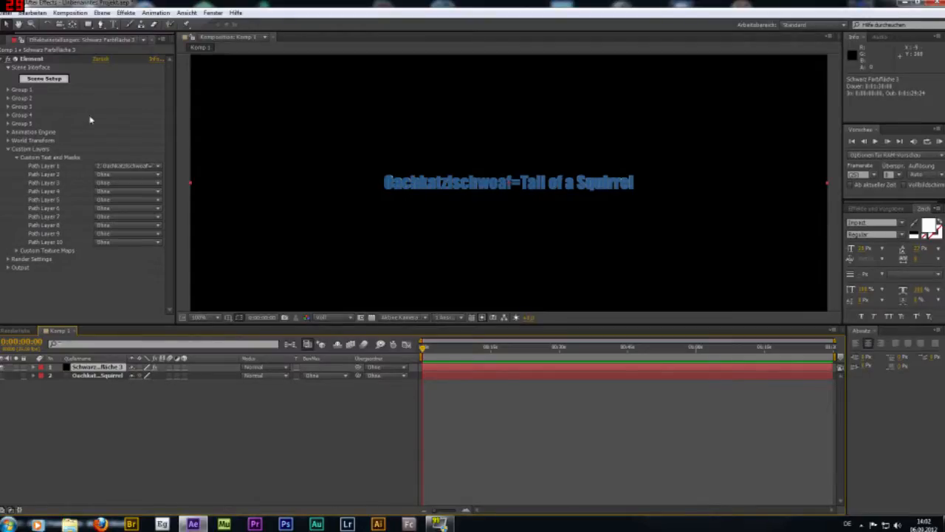
left_click(35, 79)
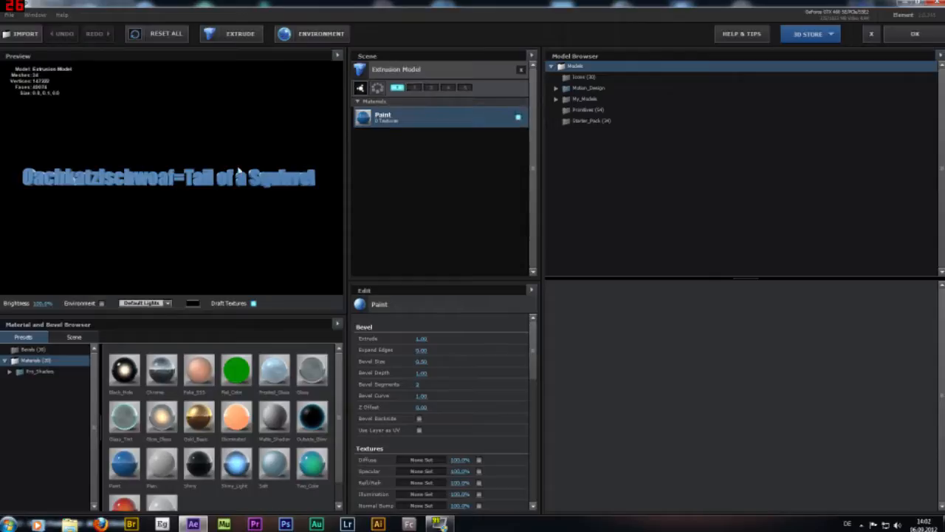
left_click(415, 88)
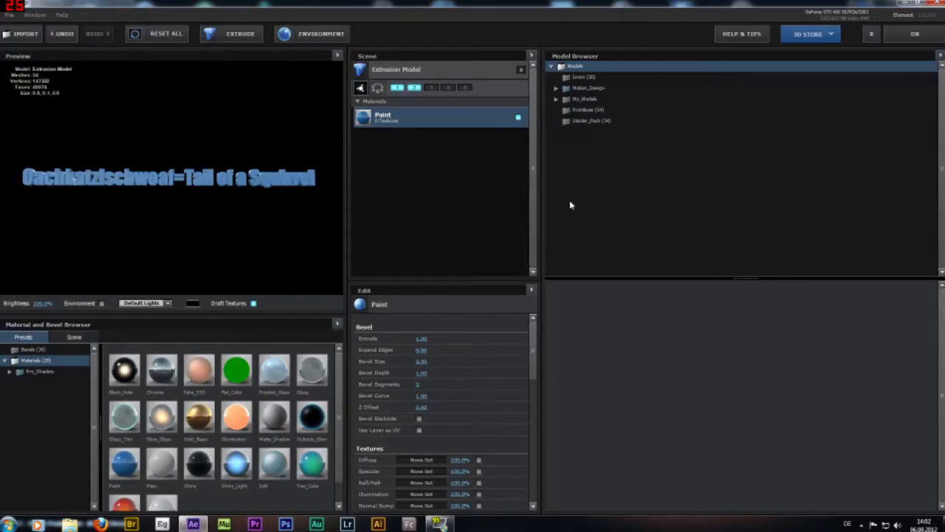
left_click(924, 34)
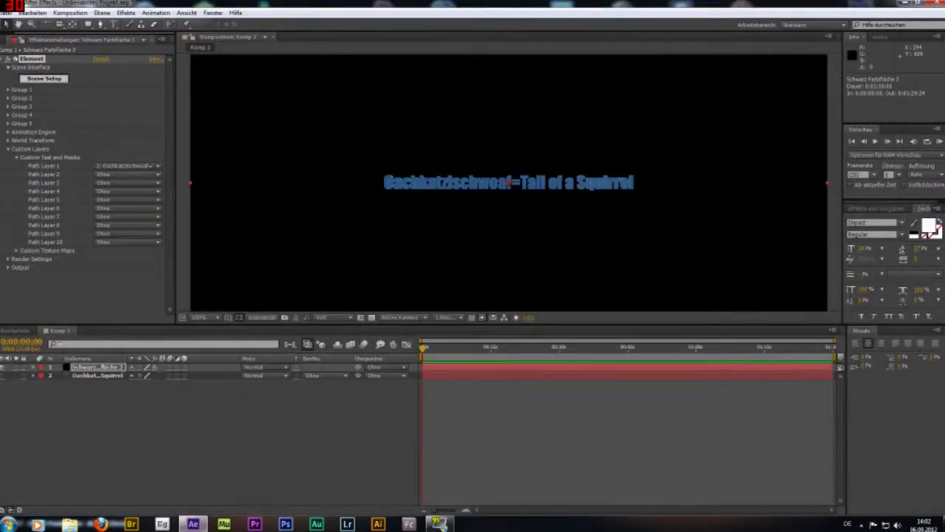
Step: Enable Element's Animation Engine and keyframe Animation from 0% at the start to 100% at 0:00:07:13
left_click(7, 134)
left_click(8, 132)
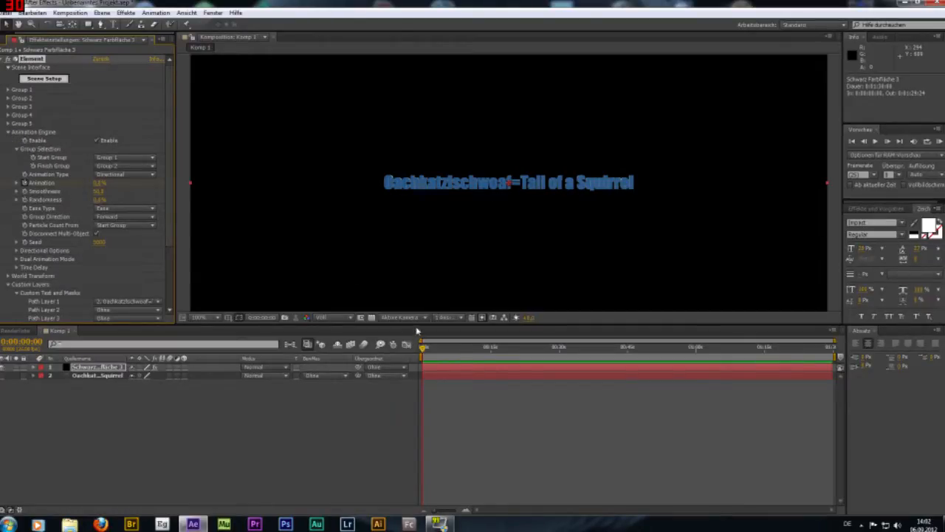
left_click(456, 348)
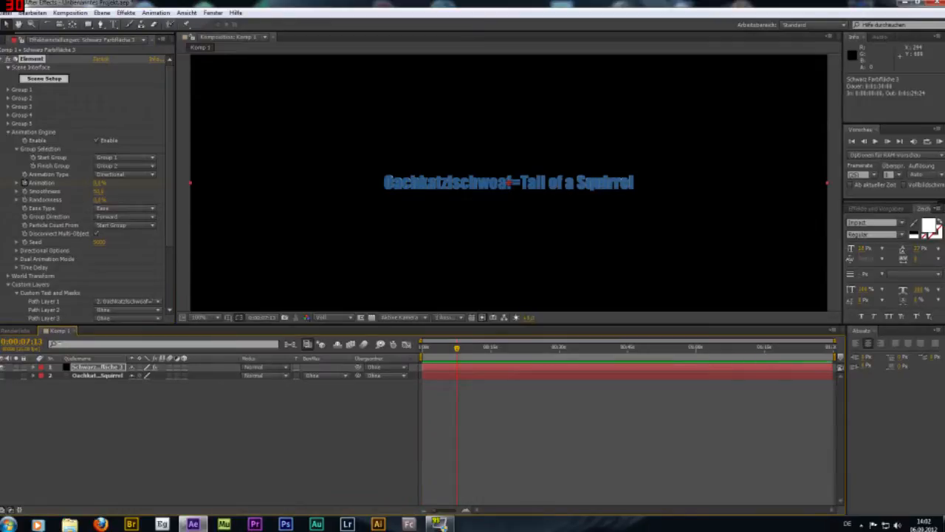
left_click_drag(100, 183, 177, 183)
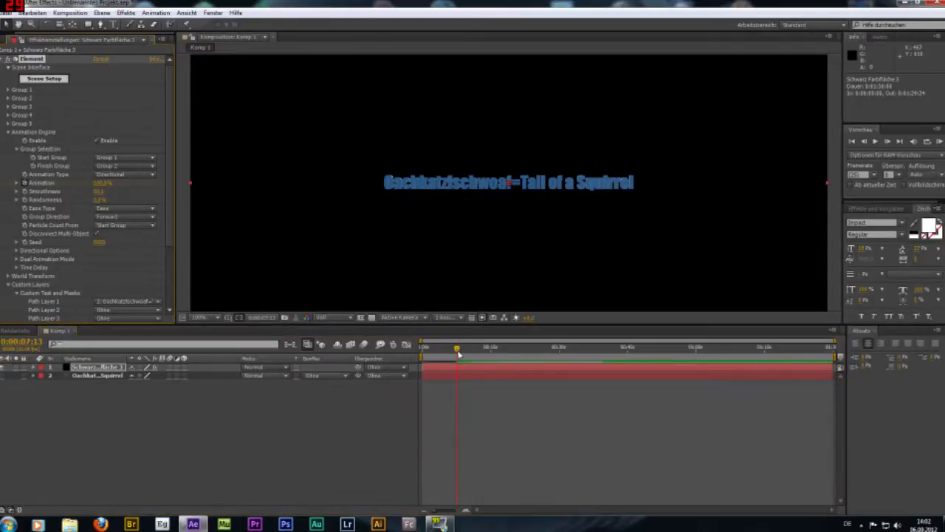
left_click_drag(458, 353, 423, 353)
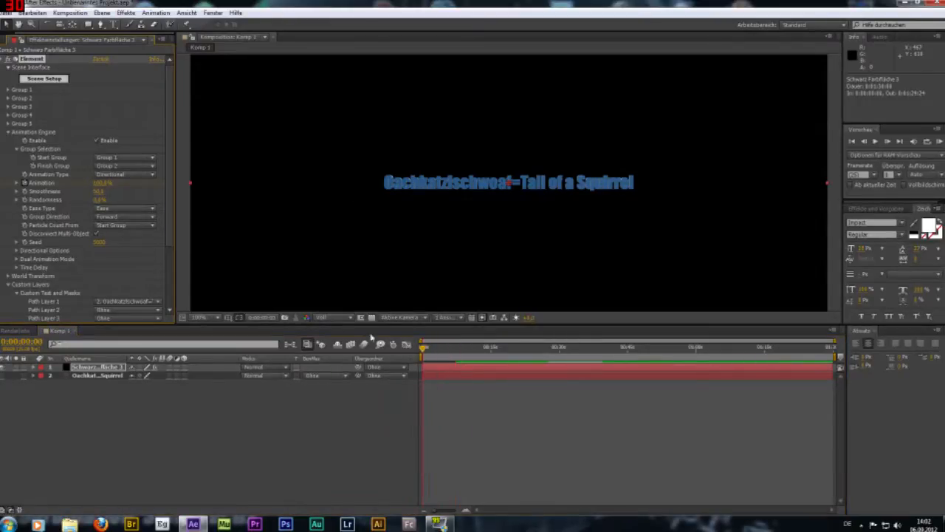
Step: Rotate Group 2's Particle Replicator around the X, Y and Z axes
left_click(8, 98)
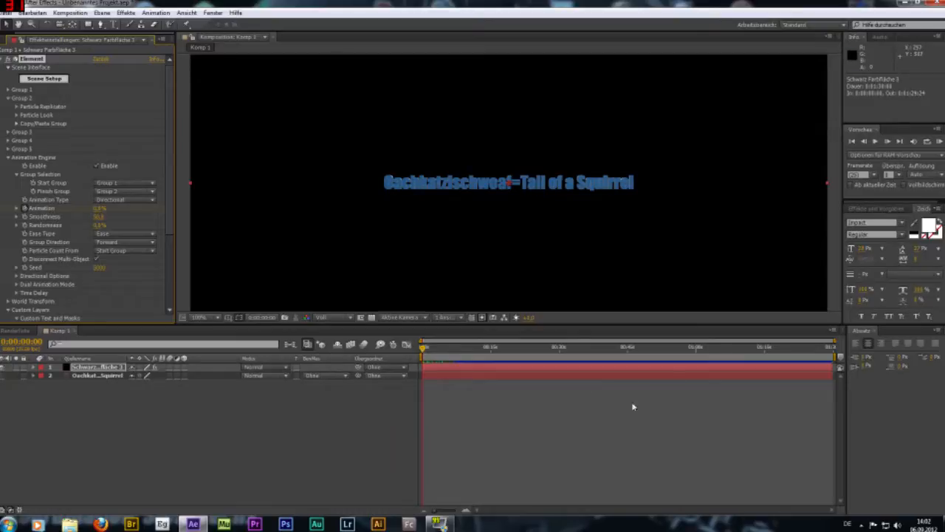
left_click(17, 107)
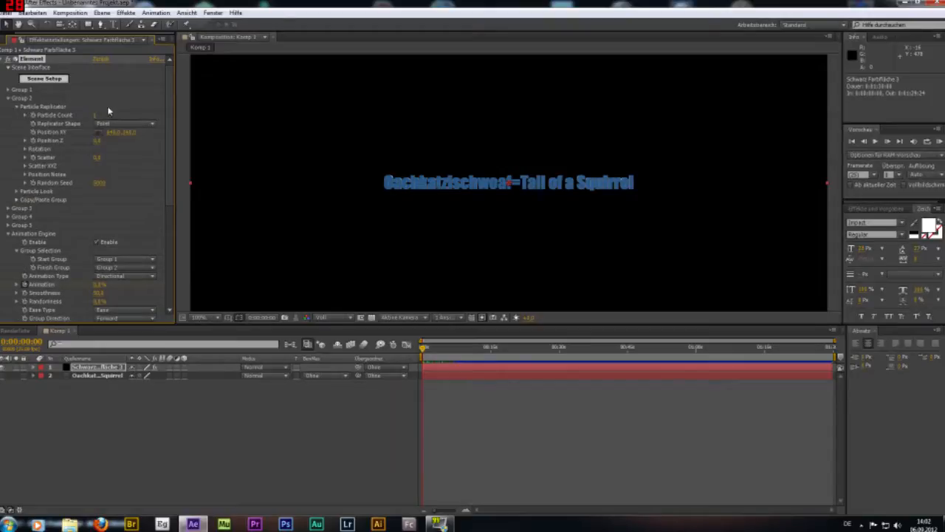
left_click(25, 149)
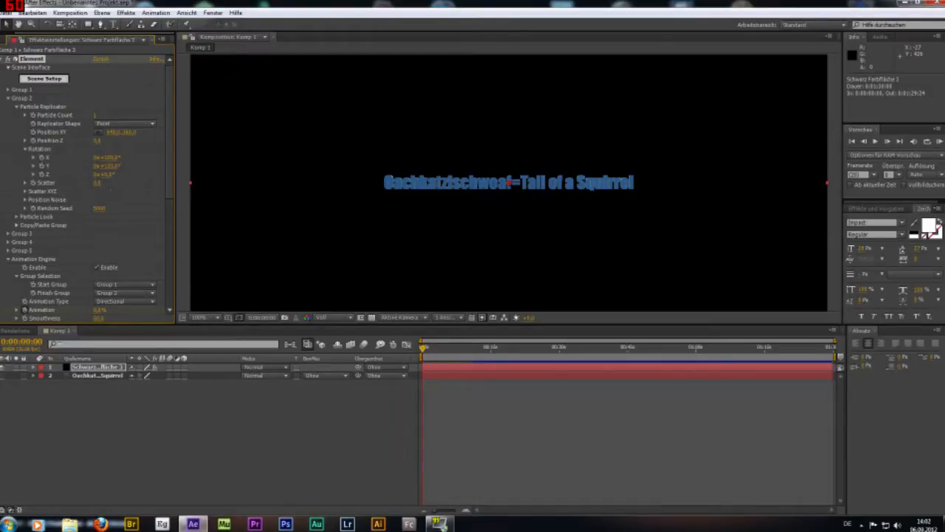
Step: Play back the transition from Group 1 to Group 2 and park the playhead at 0:00:01:24
left_click(875, 141)
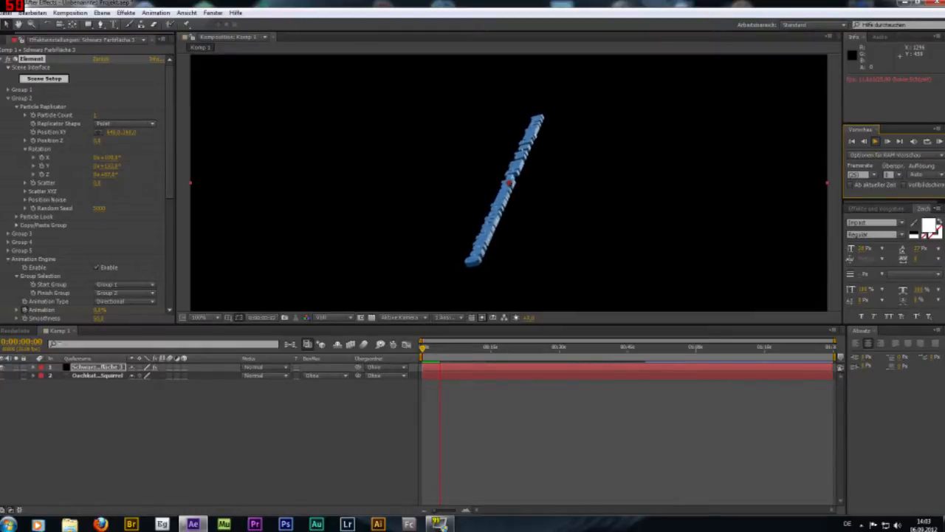
key("space")
left_click_drag(440, 354, 431, 350)
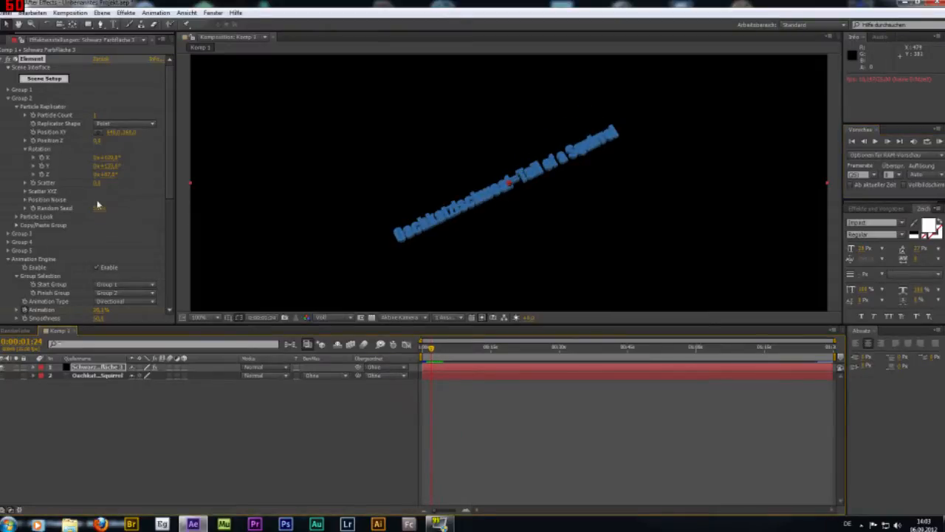
Step: Enable Multi-Object in the Particle Look settings of Group 2
left_click(17, 217)
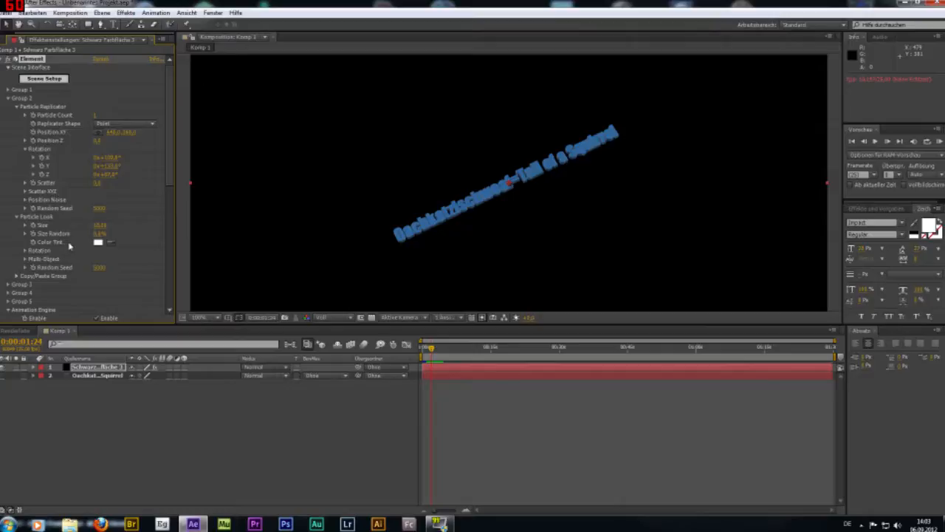
left_click(26, 260)
left_click(97, 268)
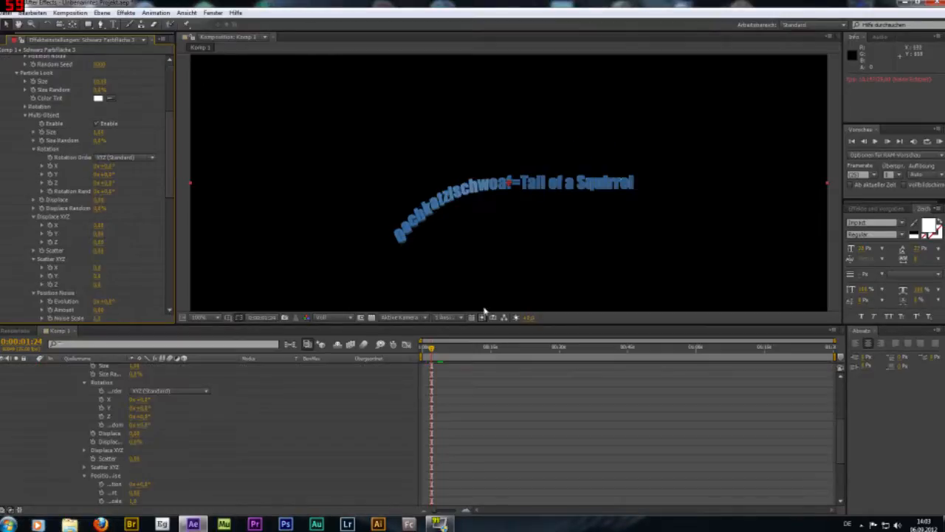
scroll(66, 167, "down", 2)
scroll(66, 227, "up", 2)
left_click(16, 73)
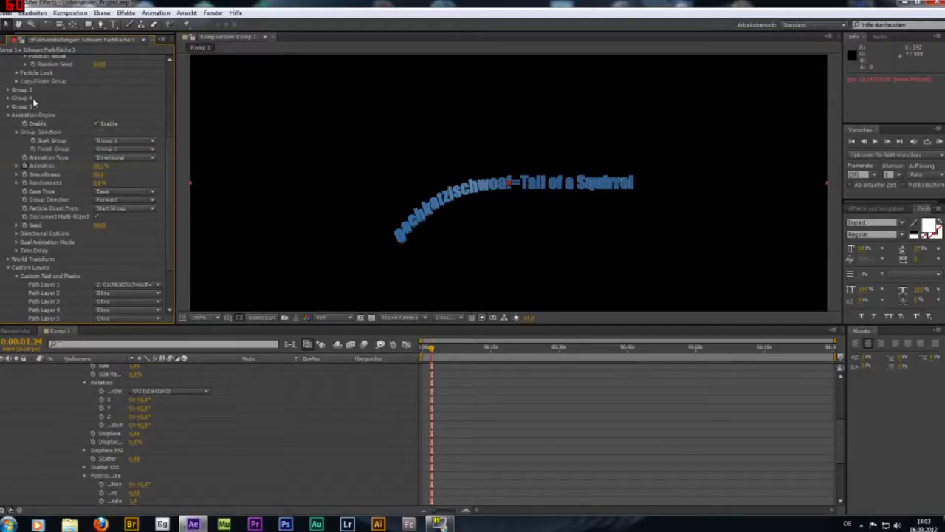
left_click(16, 73)
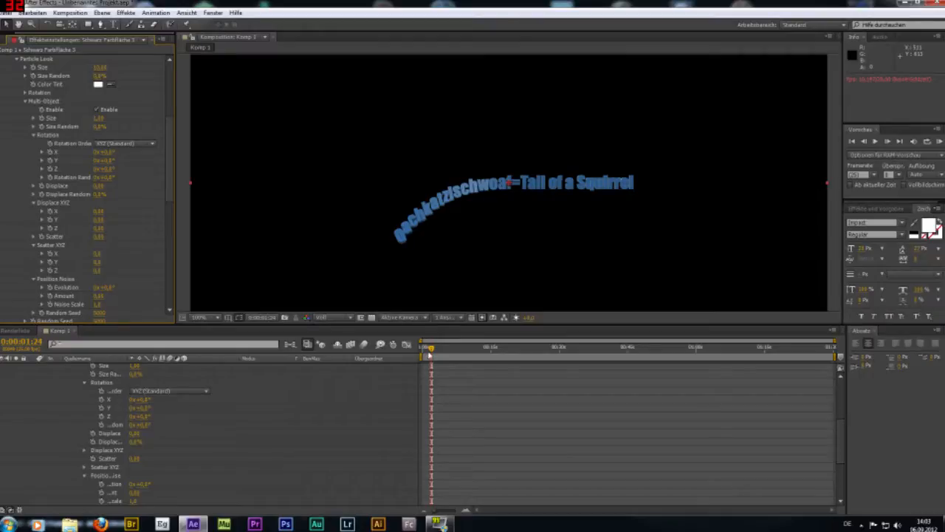
Step: Play back the letter-by-letter transition from the start of the composition and scrub back to about two seconds
left_click_drag(432, 349, 382, 362)
left_click(876, 141)
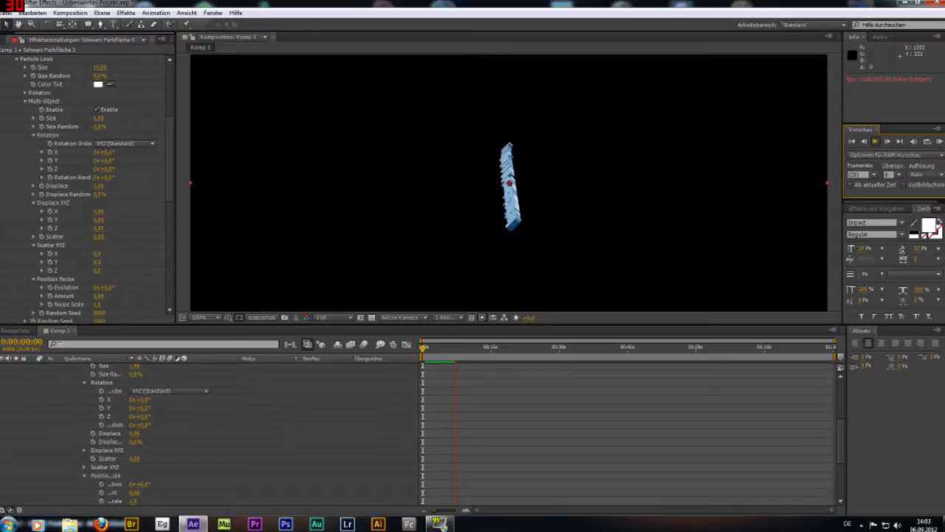
left_click(456, 359)
left_click_drag(456, 359, 434, 359)
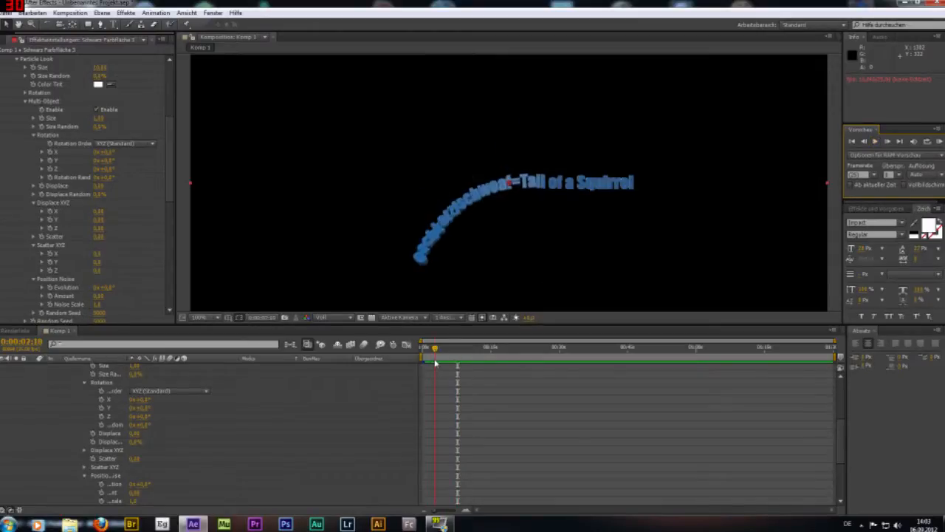
Step: Readjust the rotation of Group 2's Particle Replicator and preview the animation from the start of the composition
scroll(122, 218, "up", 7)
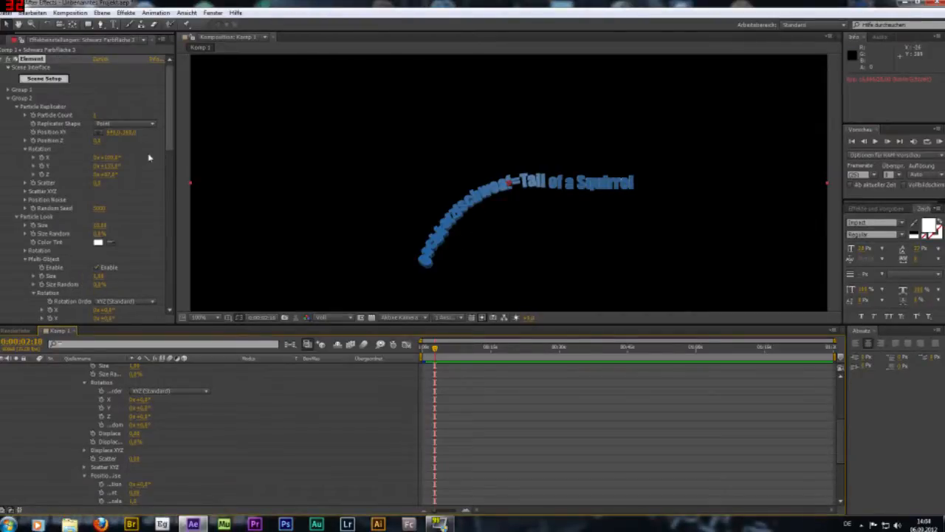
mouse_move(113, 166)
left_mouse_down()
mouse_move(166, 166)
mouse_move(113, 157)
mouse_move(160, 157)
mouse_move(103, 158)
mouse_move(75, 174)
mouse_move(112, 174)
mouse_move(108, 166)
left_mouse_up()
left_click_drag(436, 350, 414, 358)
left_click(876, 140)
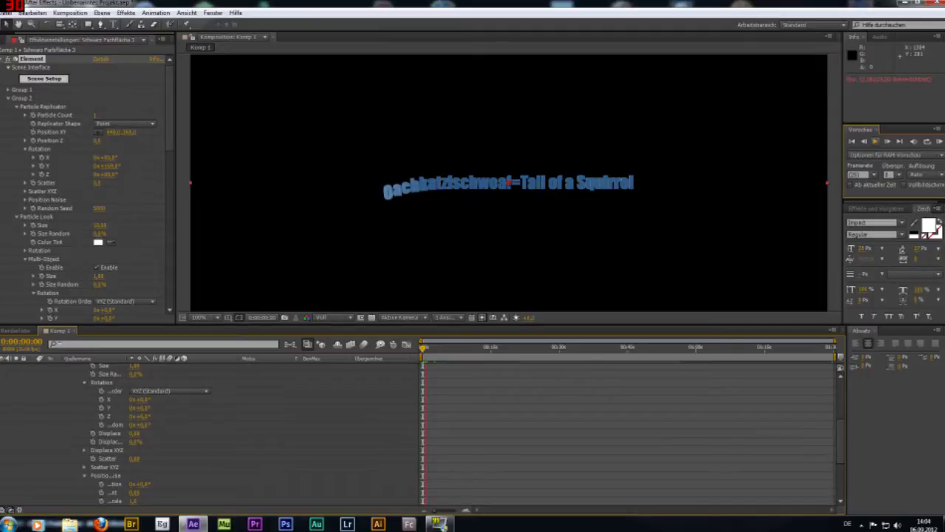